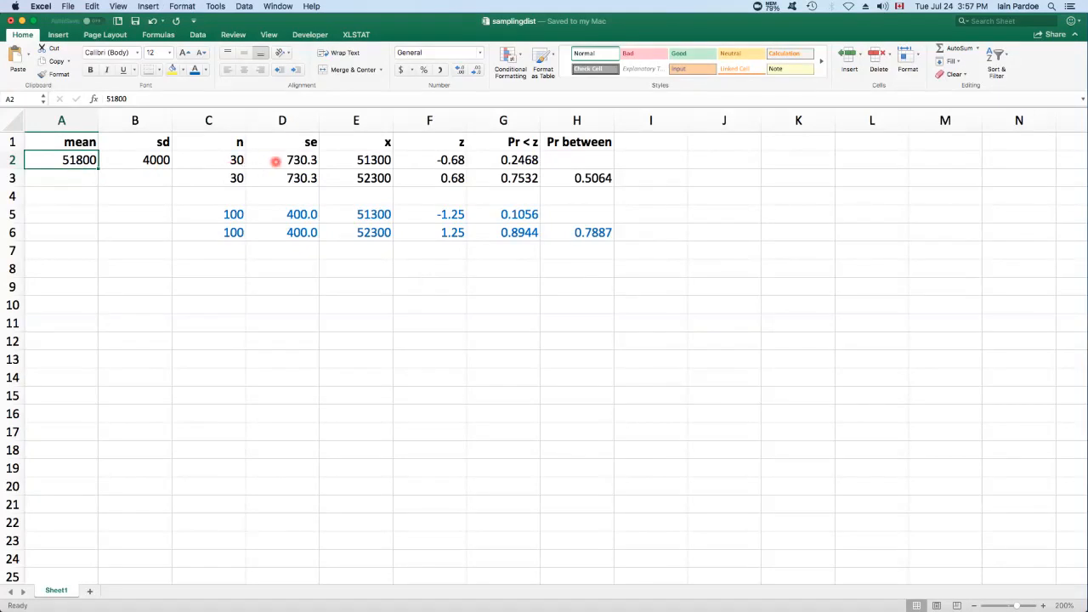
Inspect the standard error formula in D2 and the x formulas in E2 and E3
click(291, 164)
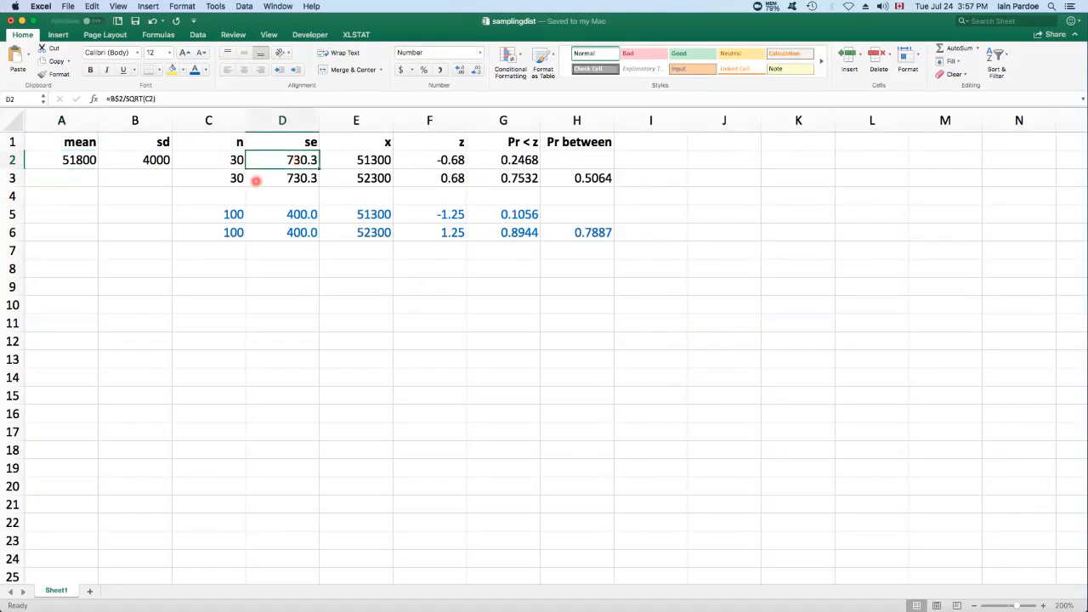
click(160, 99)
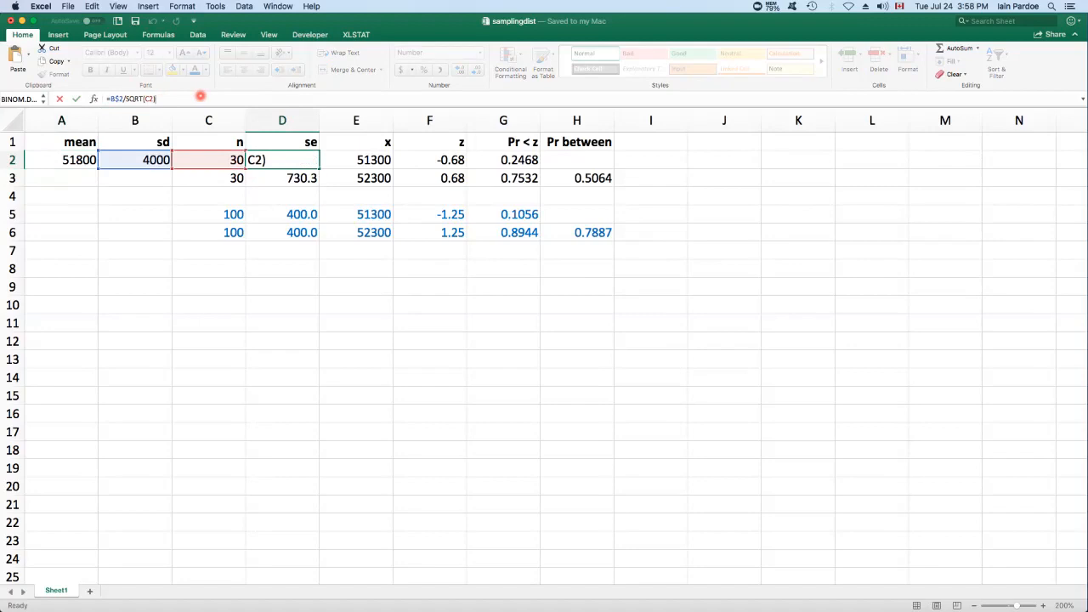
key(Return)
key(Up)
key(Right)
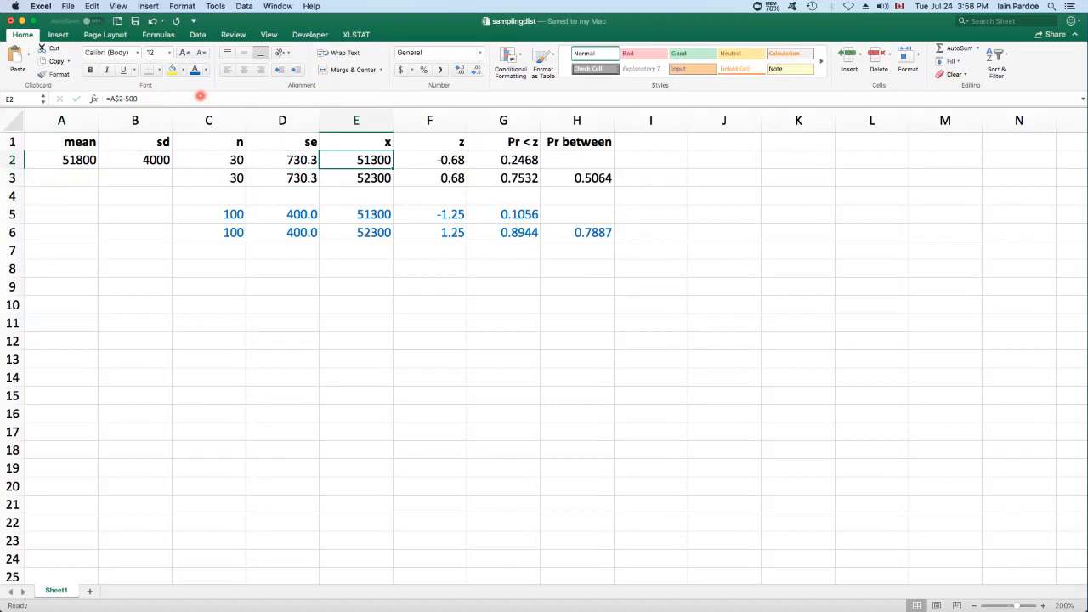
key(Down)
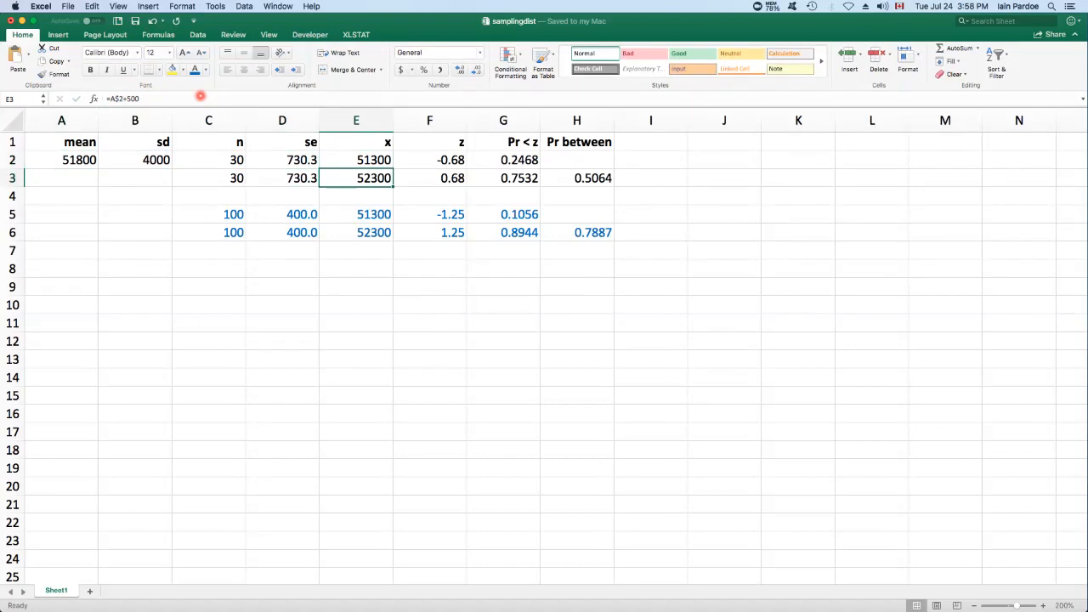
Inspect the z formula in F2 and trace the cells it references
key(Up)
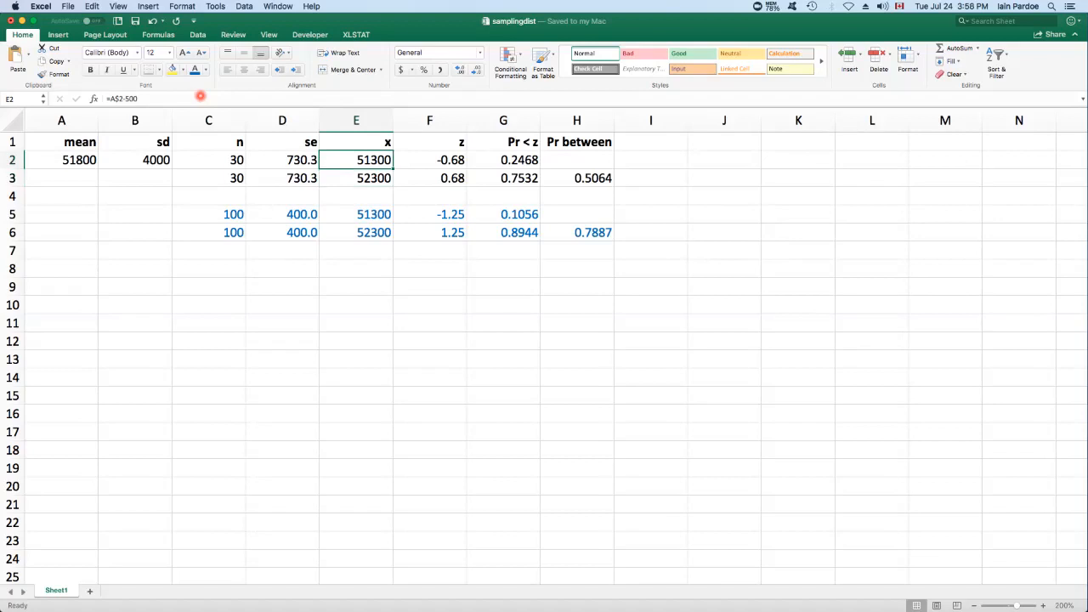
key(Right)
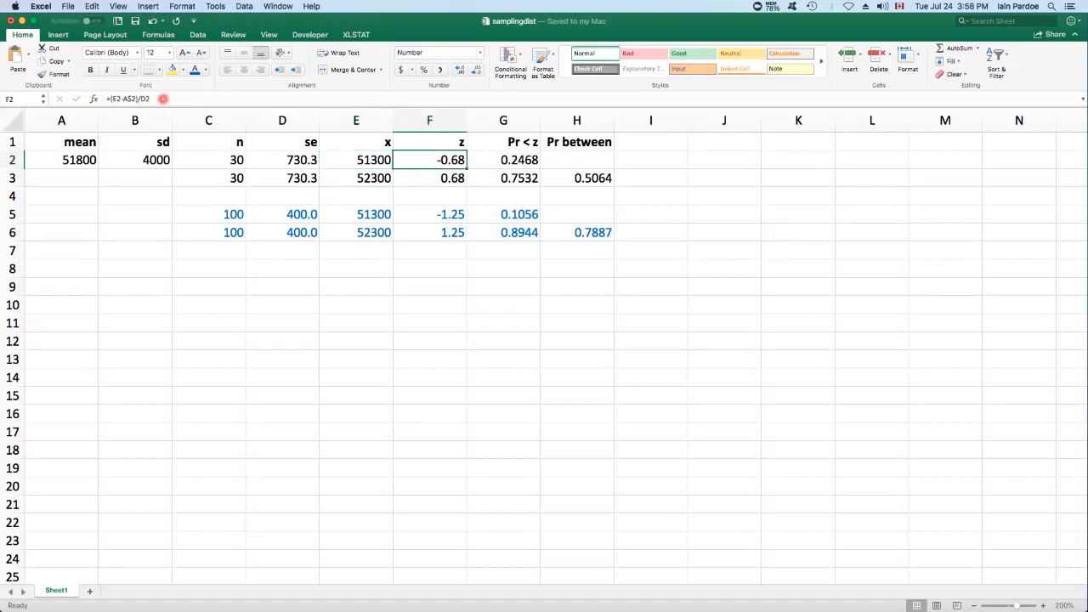
click(157, 98)
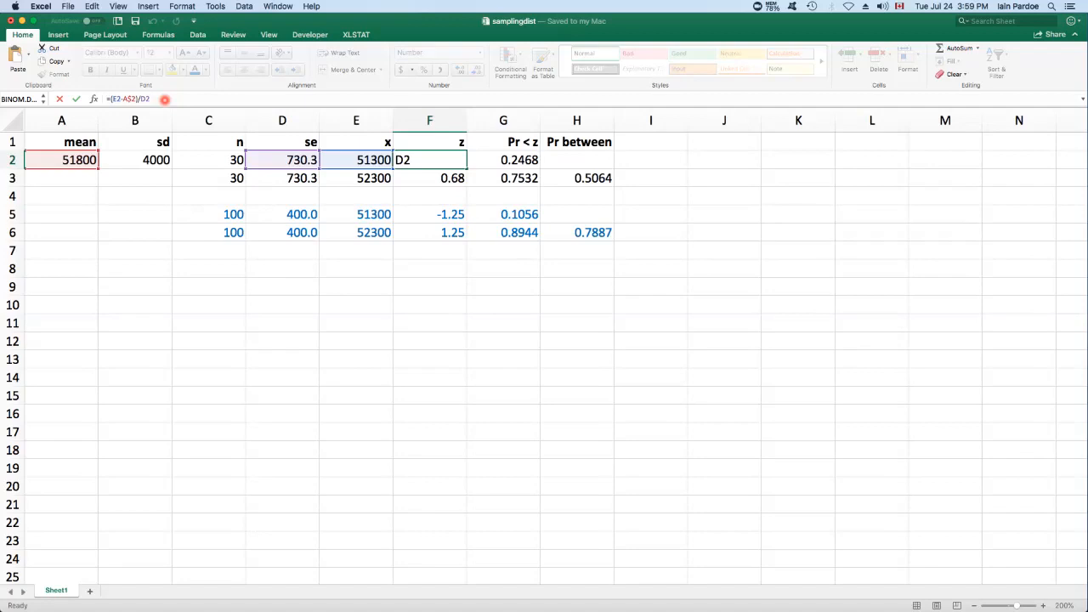
key(Return)
key(Up)
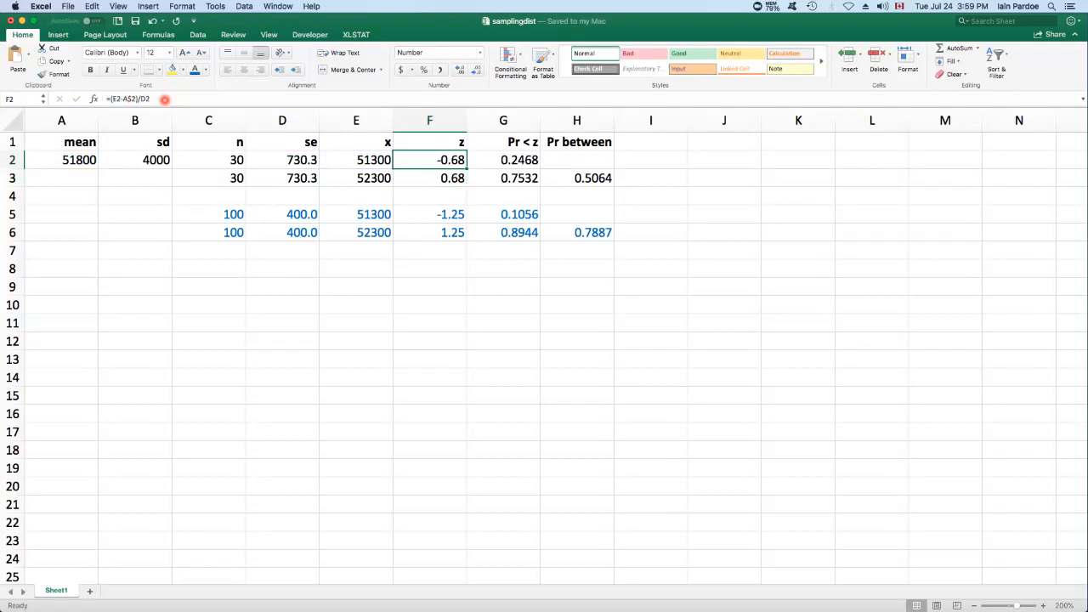
Inspect the NORM.DIST formula in G2 and the z cell it references
key(Right)
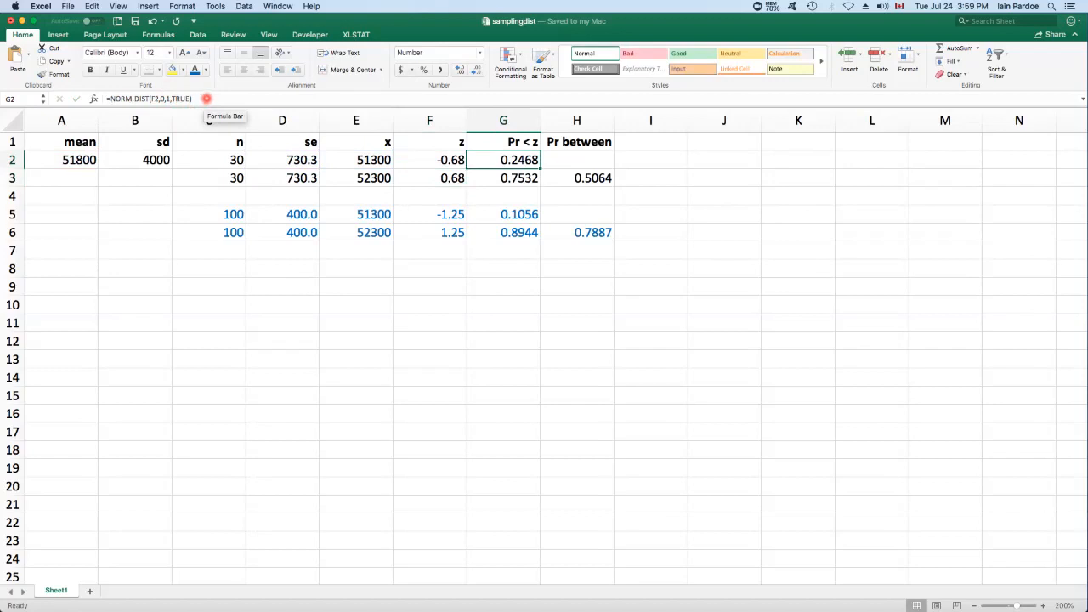
click(206, 98)
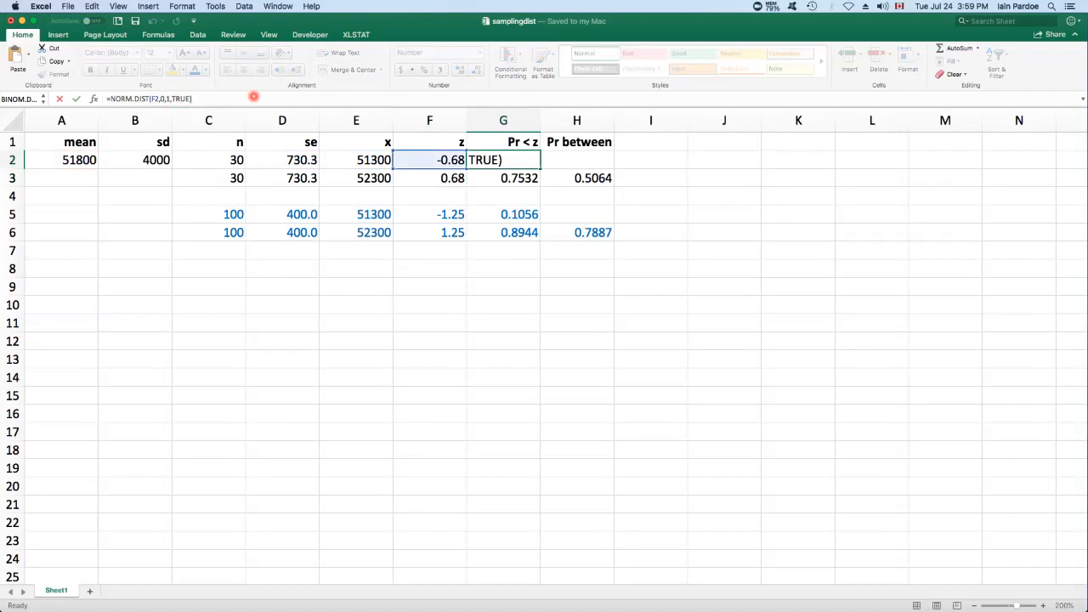
key(ctrl+Return)
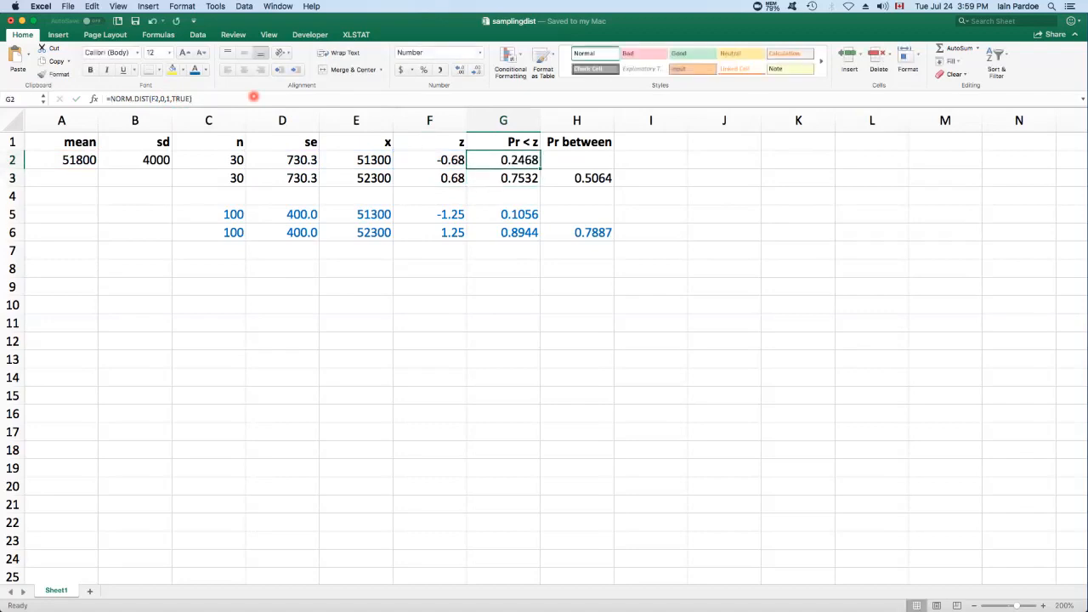
Review the row 3 formulas up to the z formula in F3, comparing it with the one in F2
key(Left)
key(Left)
key(Left)
key(Left)
key(Down)
key(Right)
key(Right)
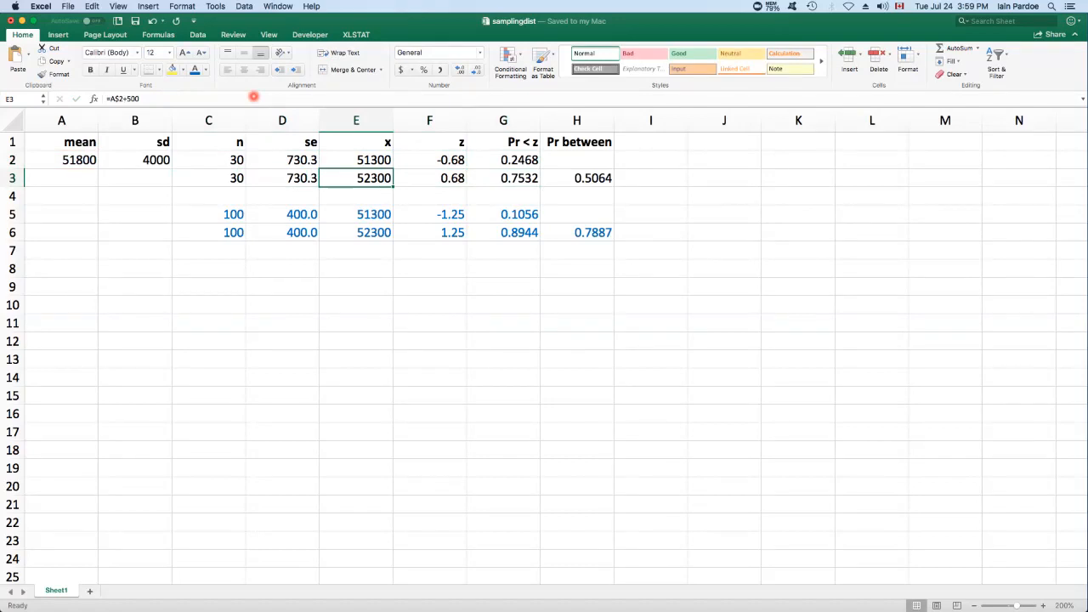
key(Right)
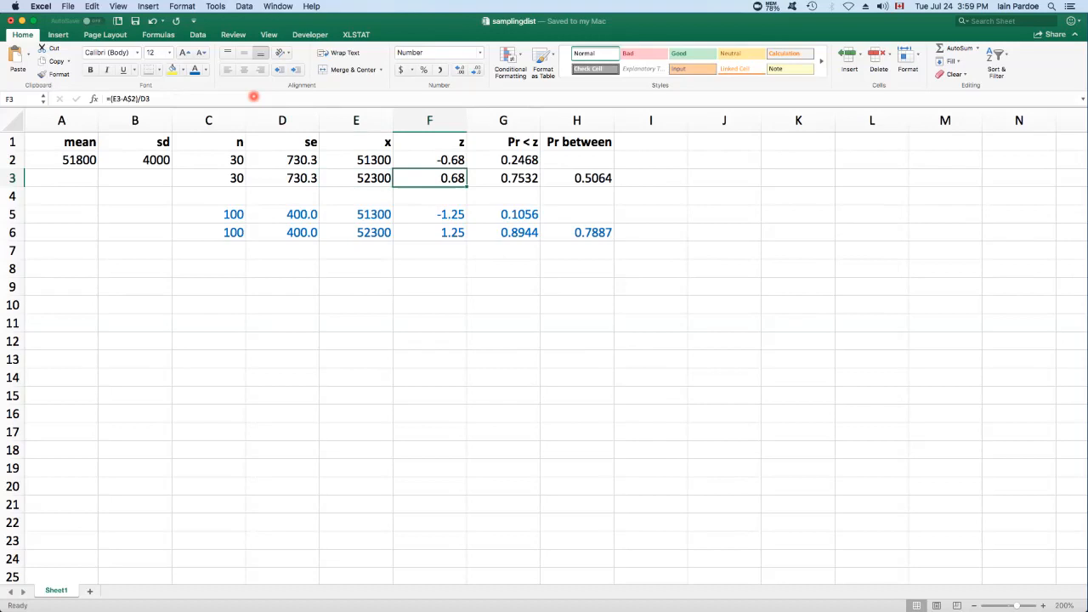
key(Up)
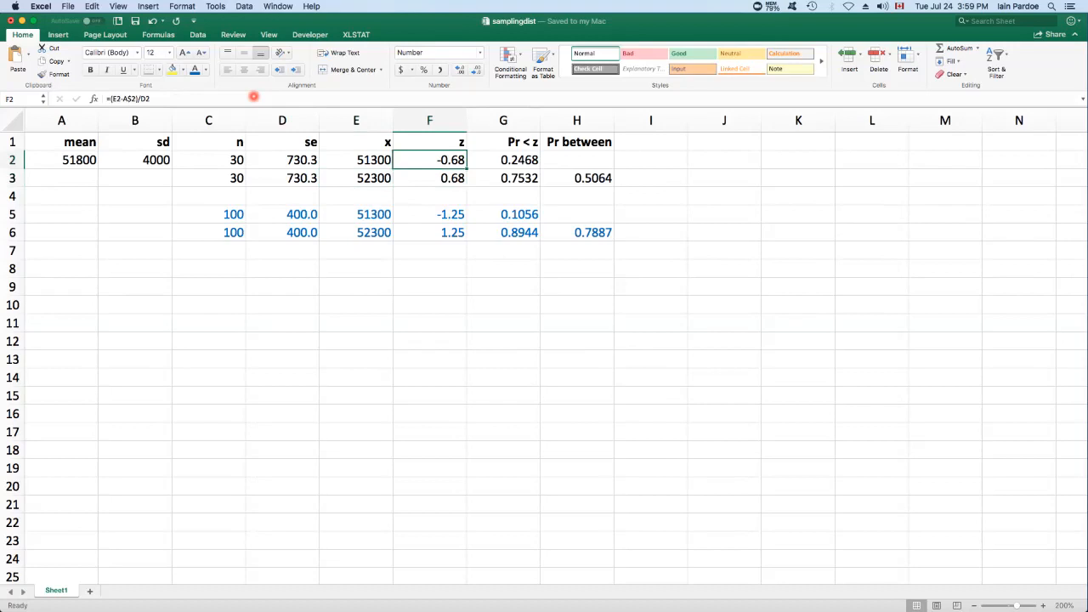
key(Down)
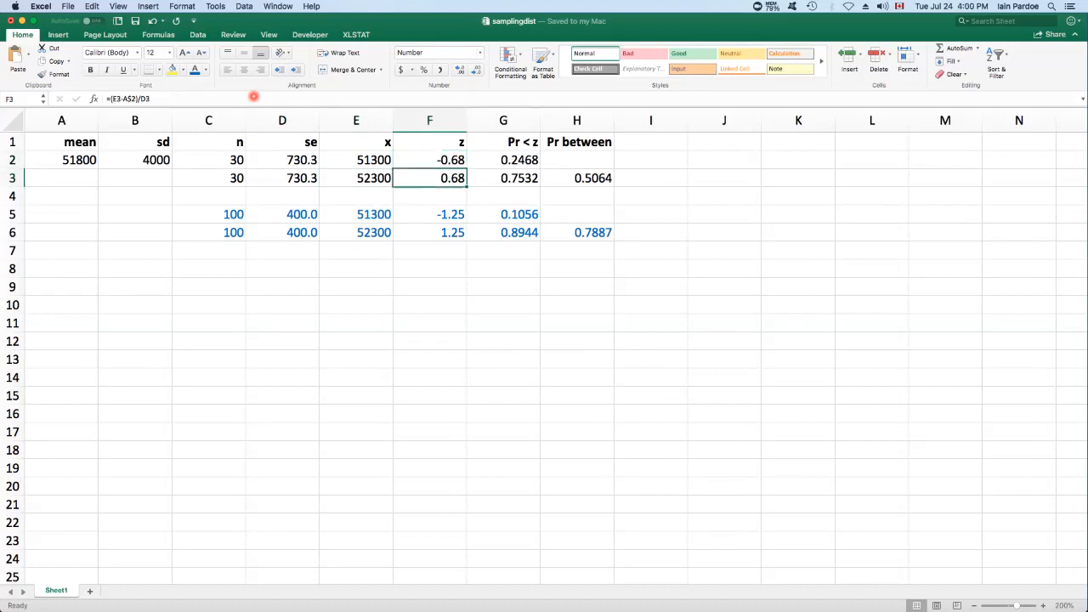
Examine the NORM.DIST formula in G3 and the subtraction formula for the probability between in H3
key(Right)
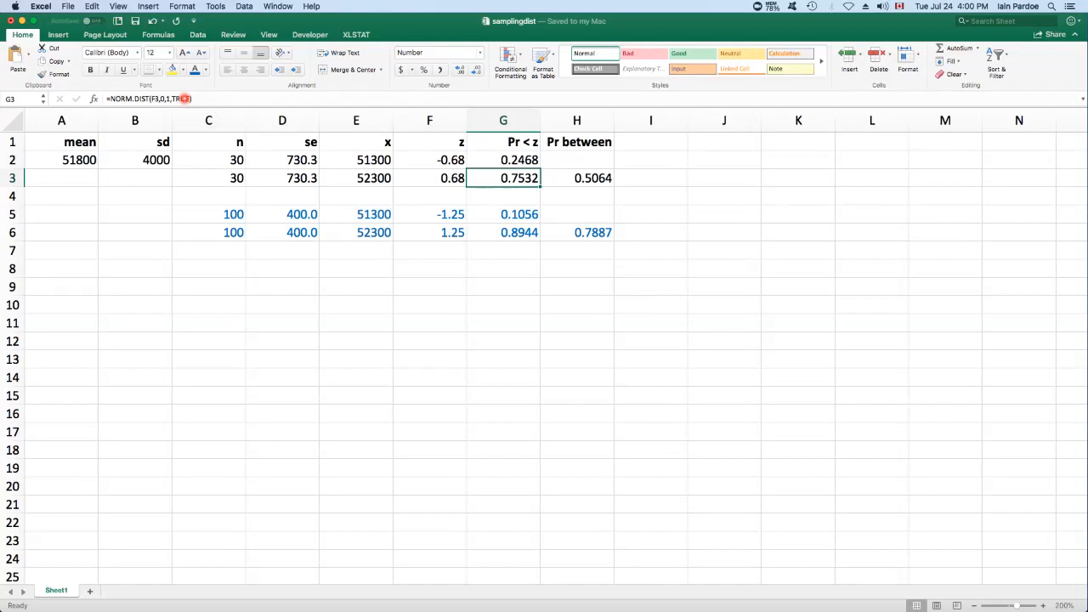
key(Up)
key(Down)
key(Right)
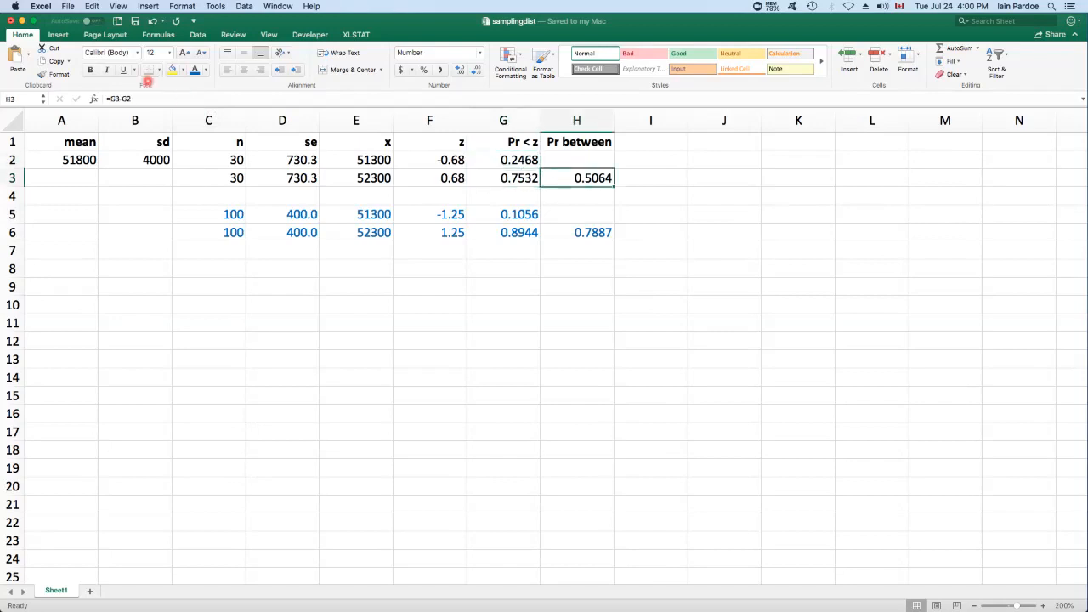
click(145, 98)
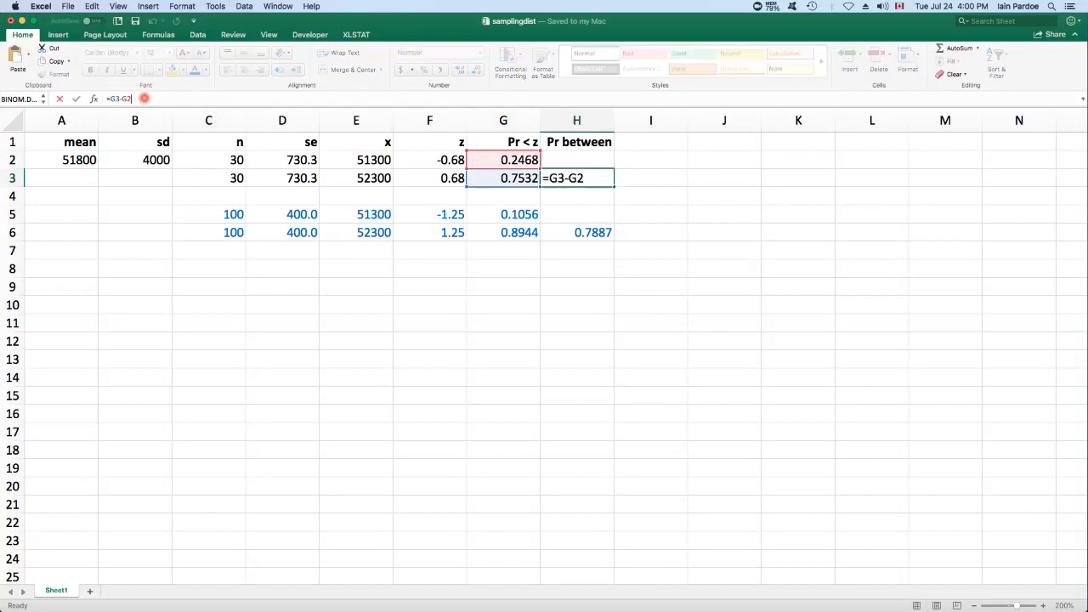
key(Return)
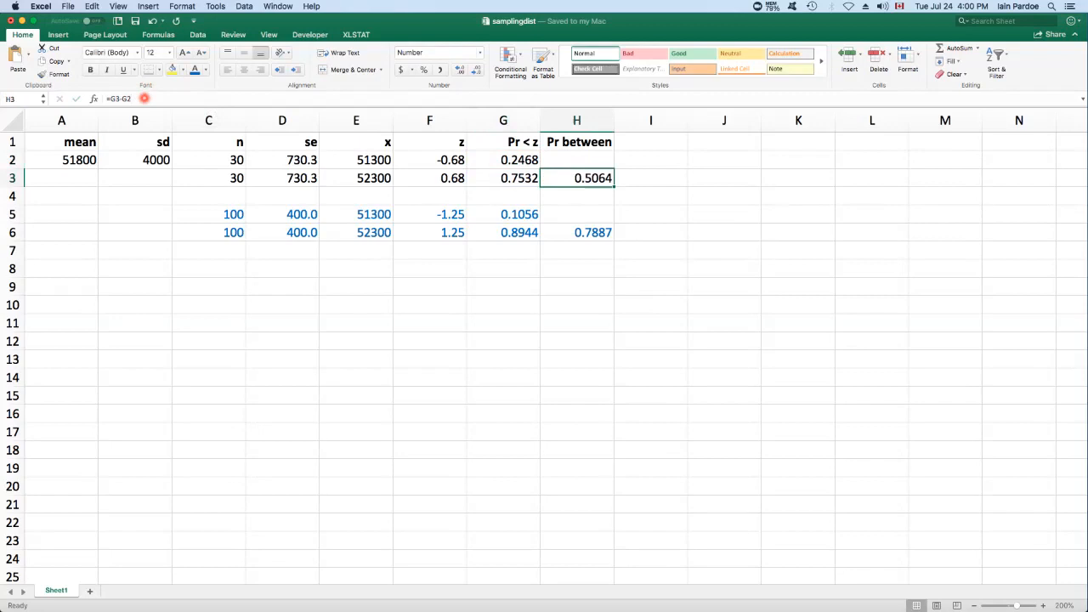
Examine the larger sample size in C5 and the standard error formula in D5 with its referenced cells
key(Left)
key(Left)
key(Left)
key(Left)
key(Left)
key(Down)
key(Down)
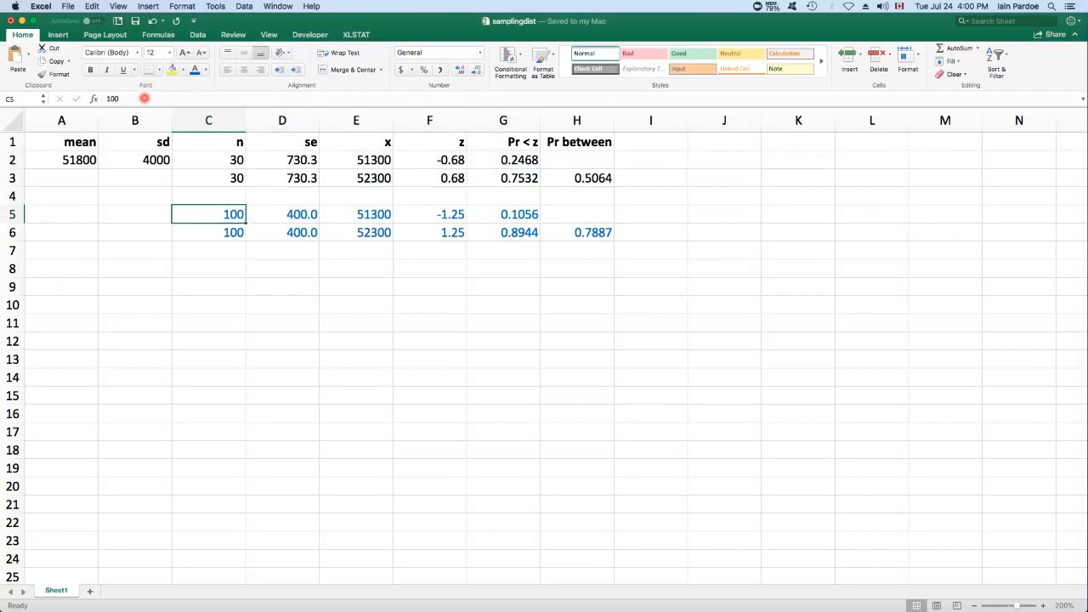
key(Right)
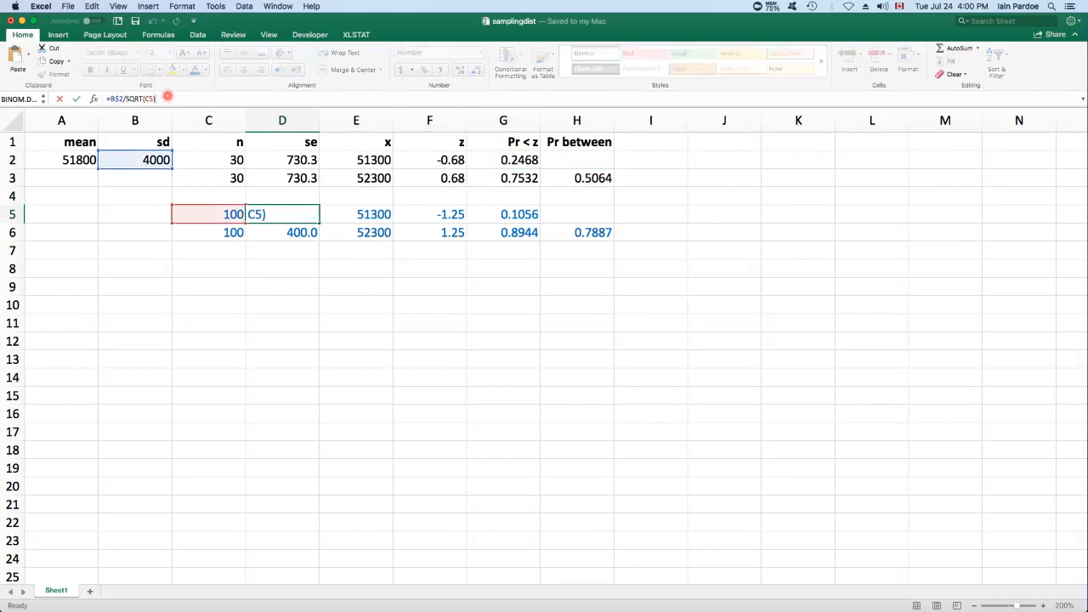
key(ctrl+Return)
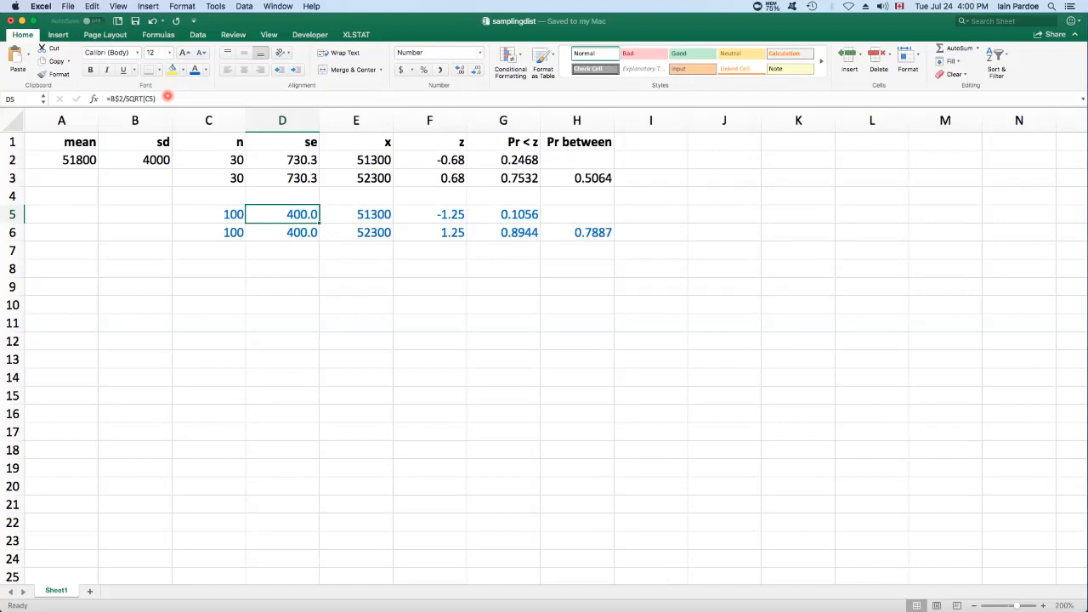
Inspect the x formula in E5 and the z formula in F5 with its referenced cells
key(Right)
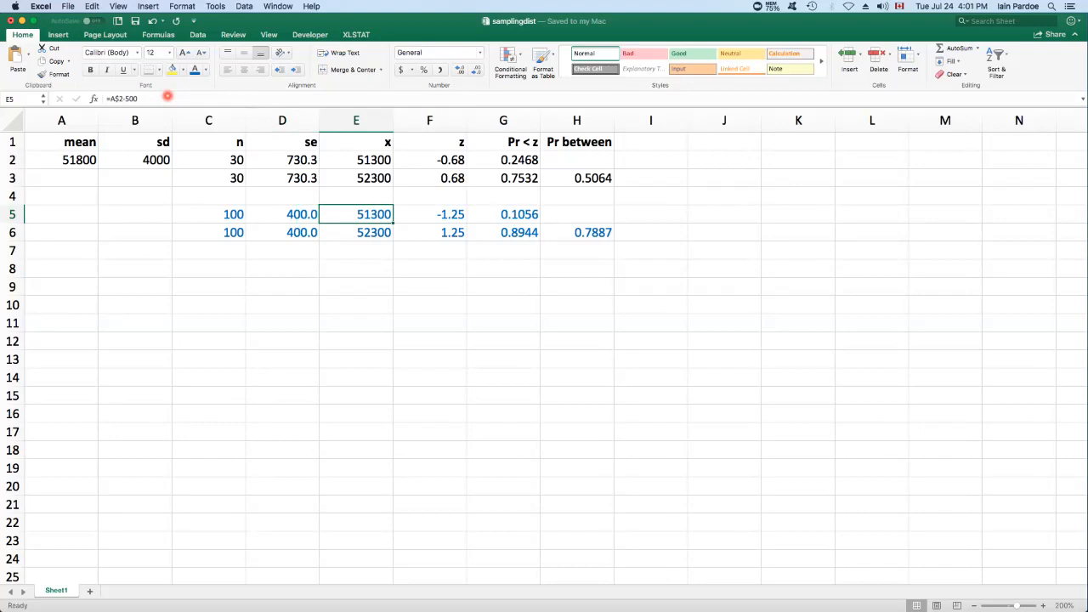
key(Right)
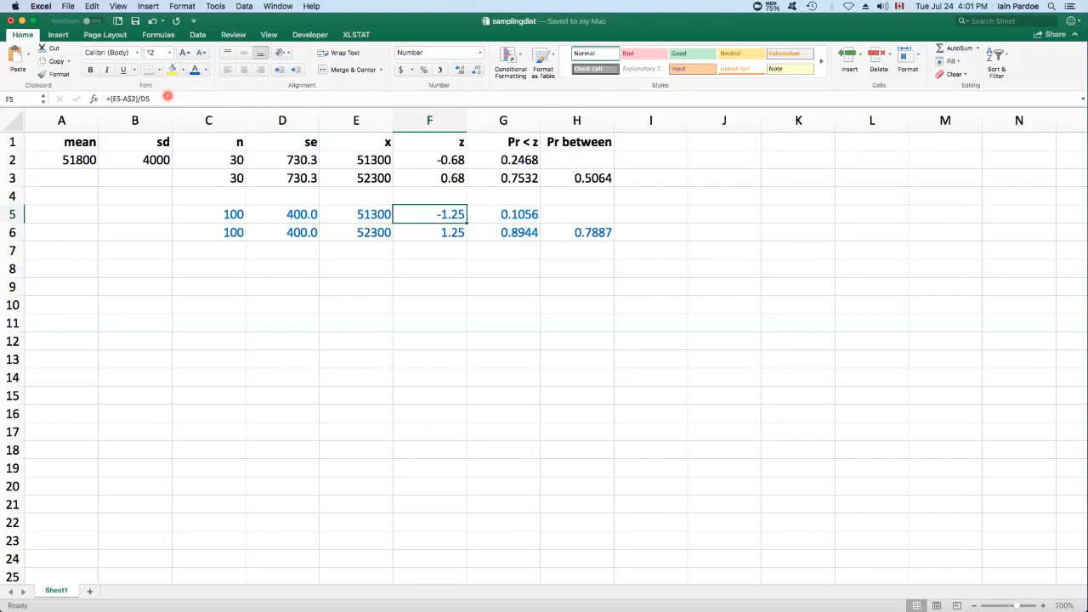
click(249, 96)
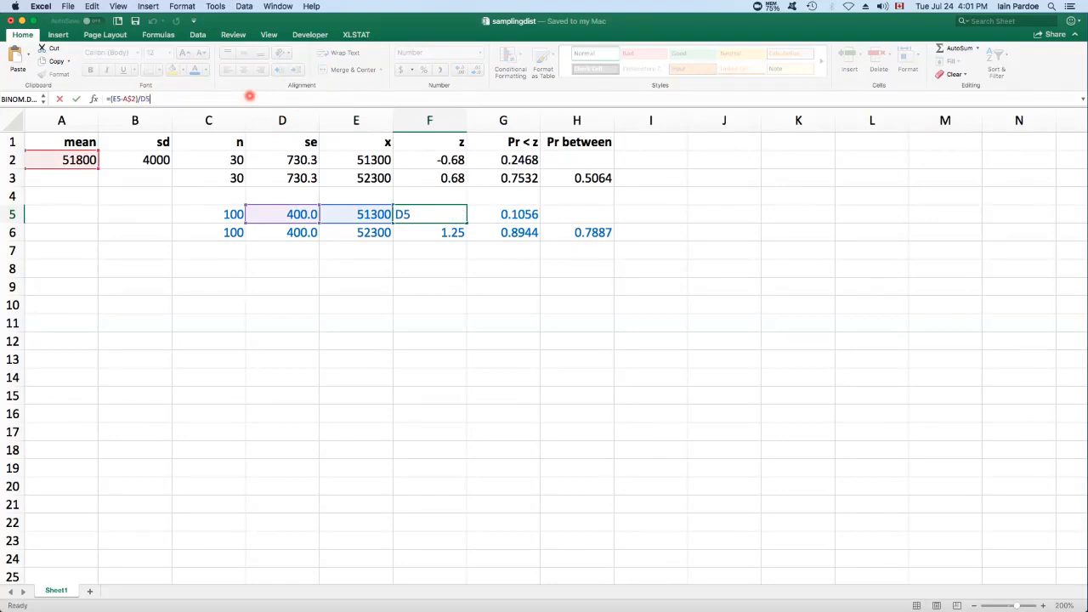
key(Return)
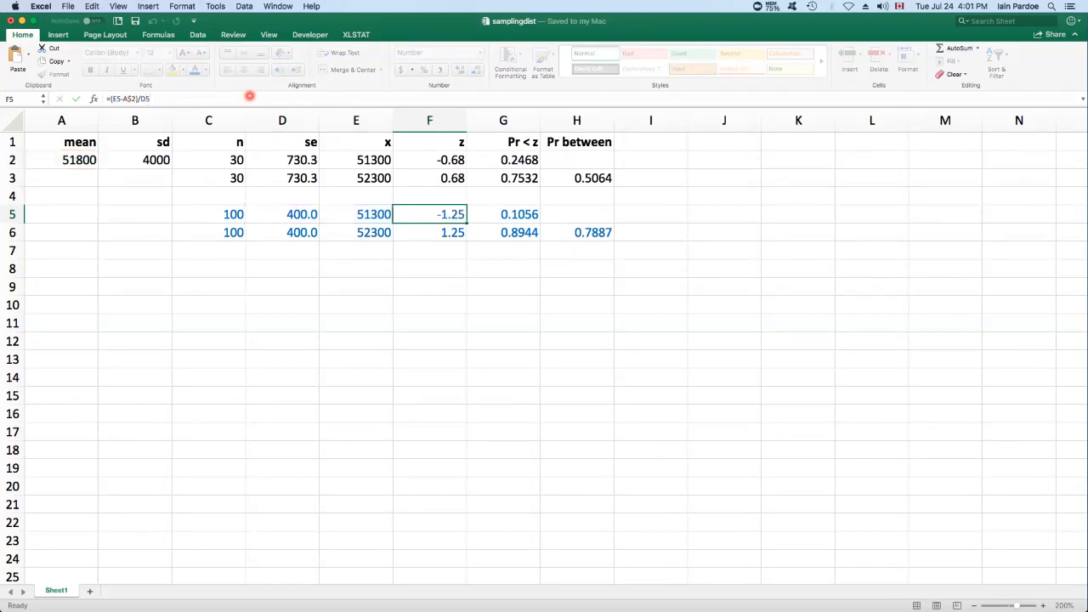
key(Down)
key(Up)
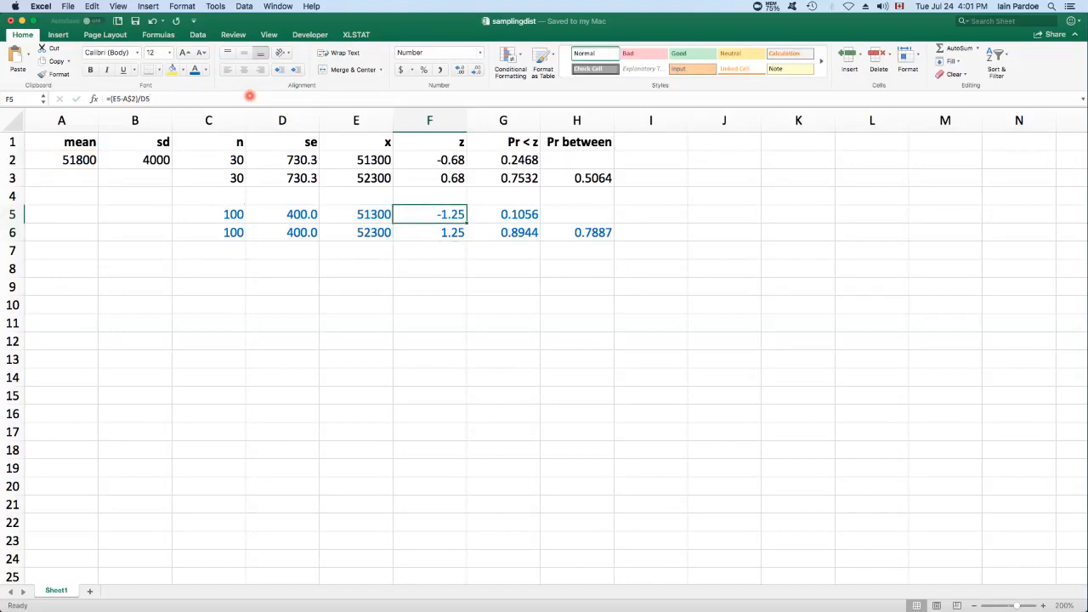
Examine the NORM.DIST formulas in G5 and G6 and the subtraction formula in H6
key(Right)
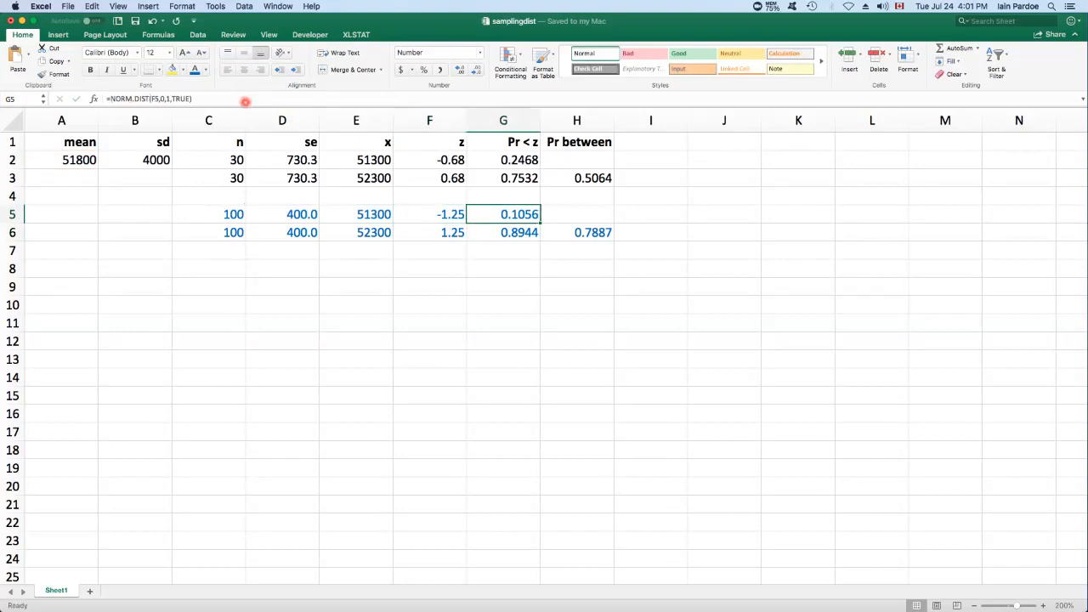
click(198, 98)
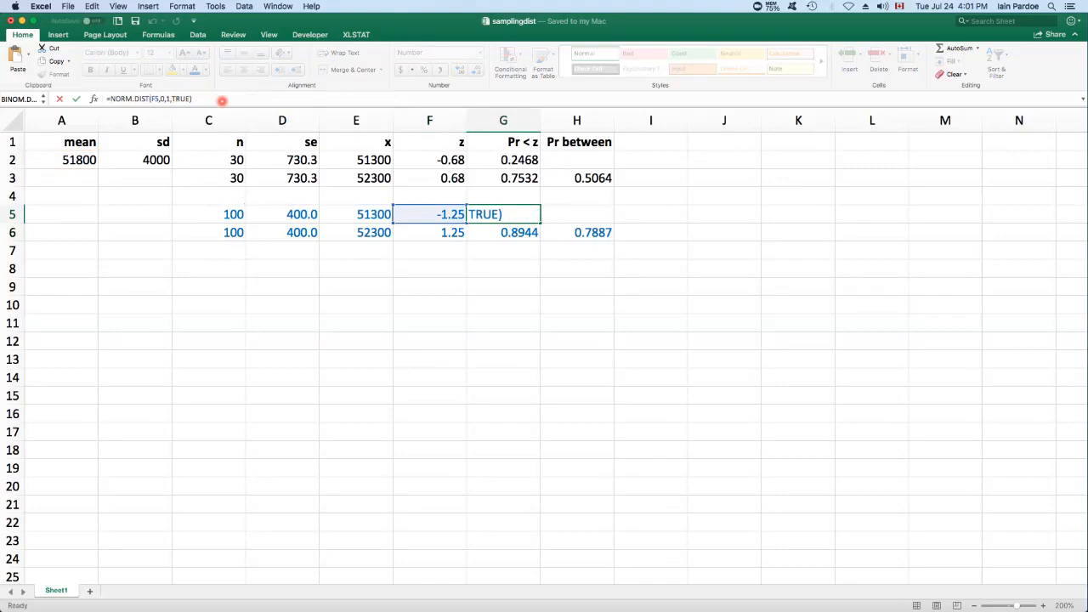
key(Escape)
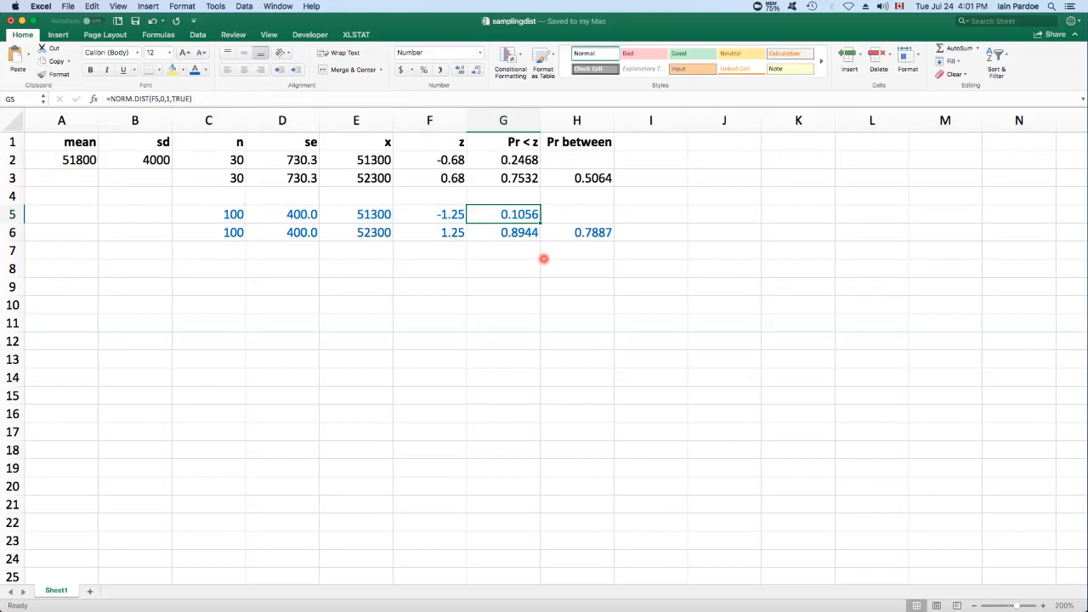
key(Down)
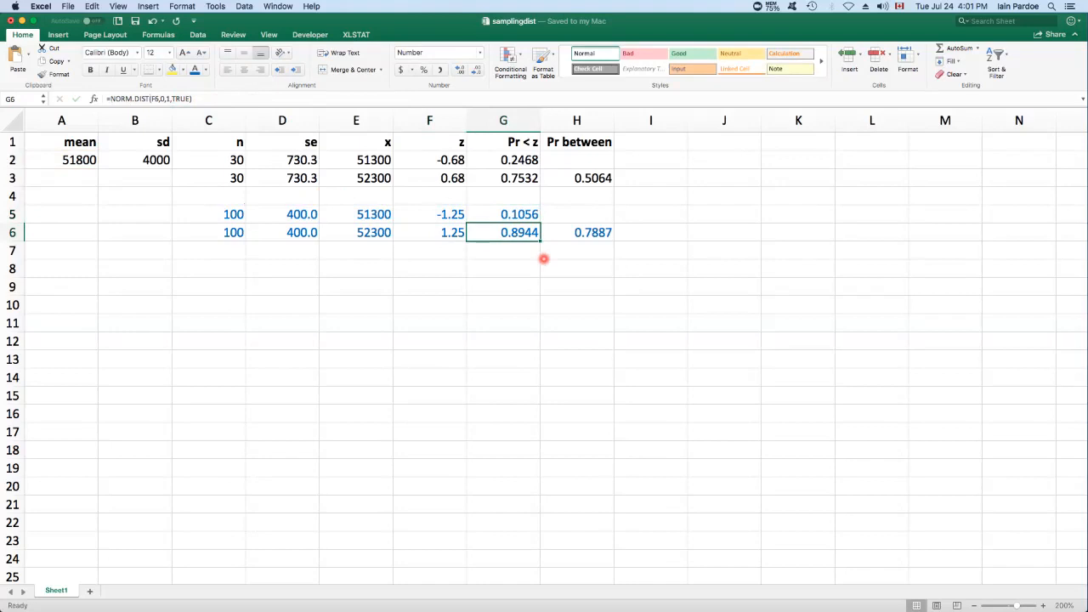
key(Right)
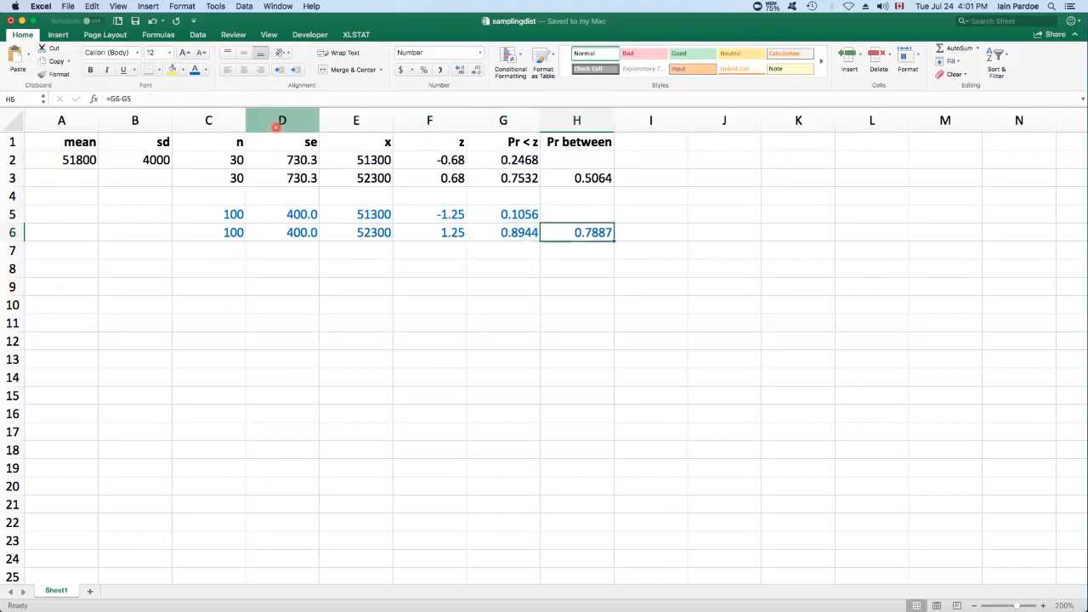
click(152, 98)
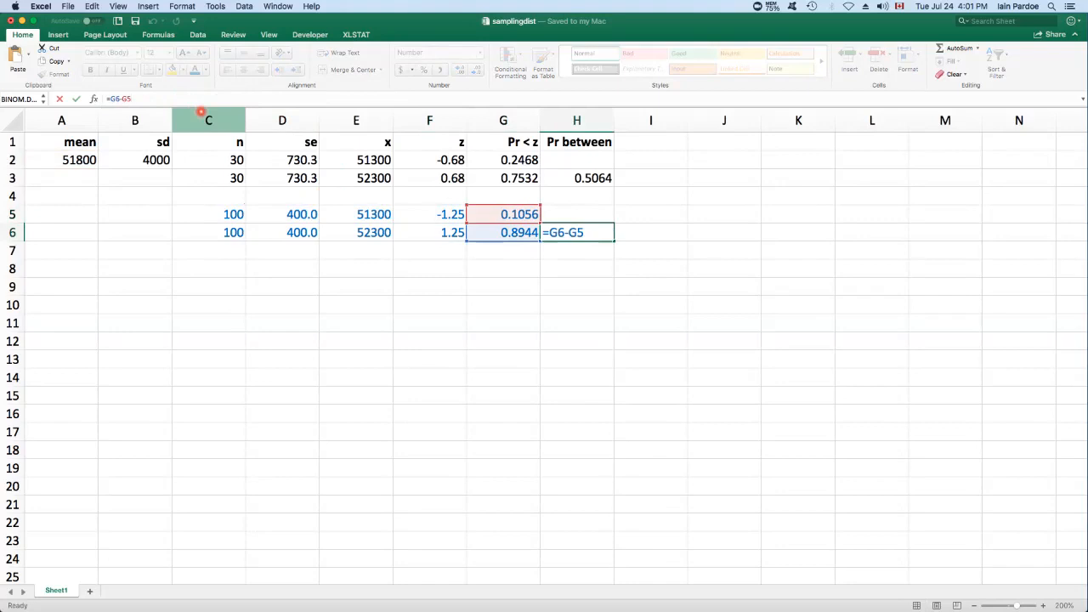
key(Escape)
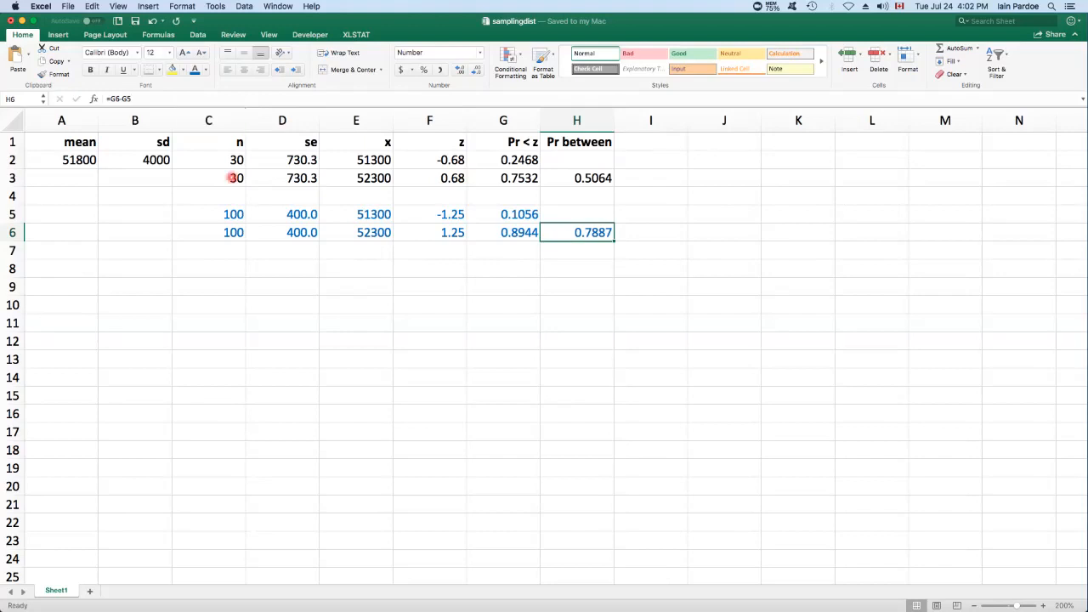
Review the standard error in D5 and compare the between probabilities in H6 and H3
click(283, 220)
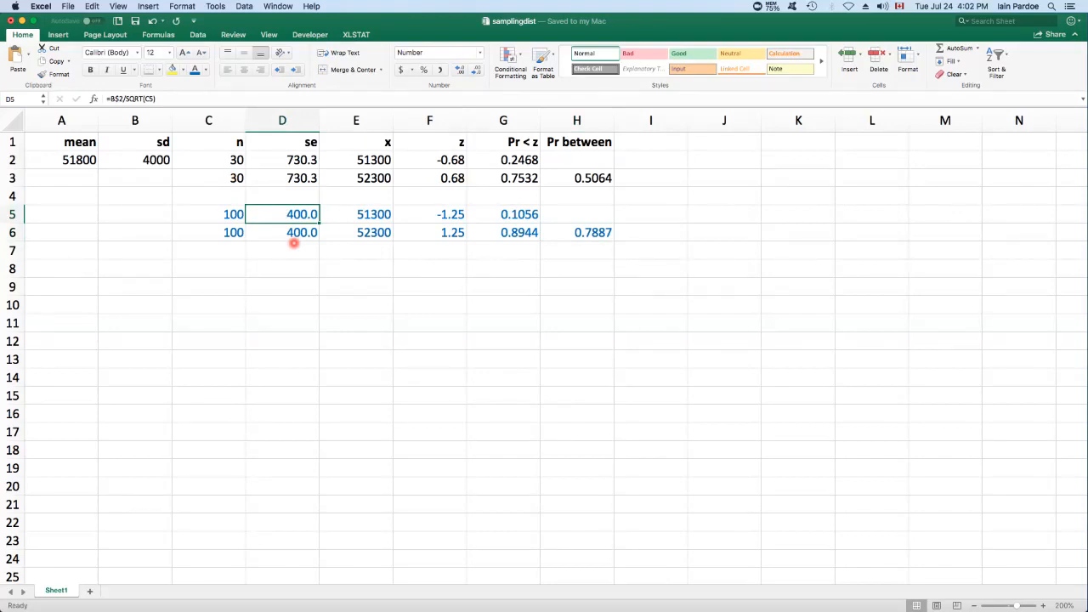
click(574, 235)
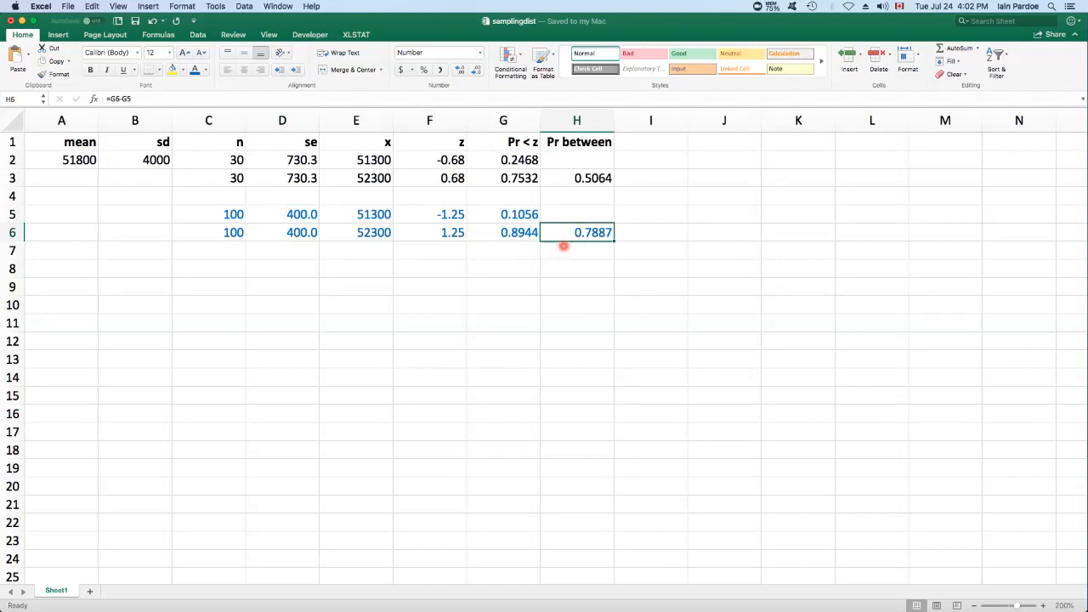
click(575, 177)
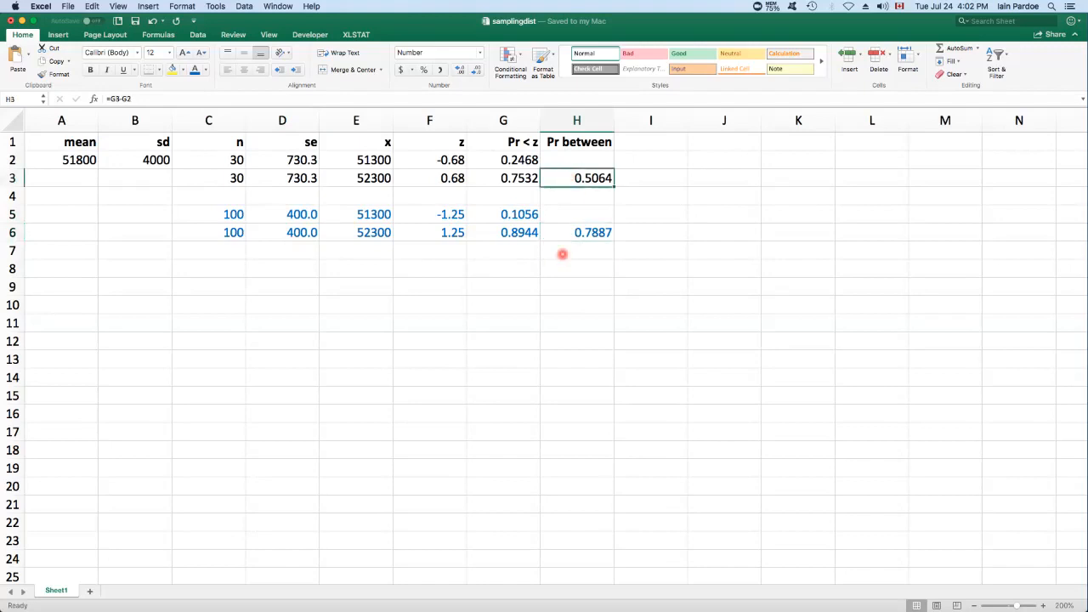